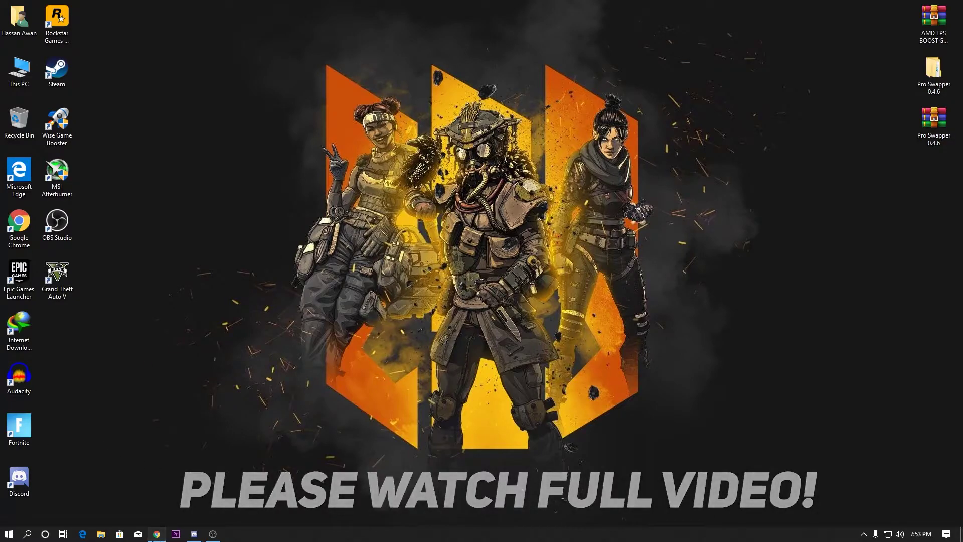
- Return to the desktop and open its shortcut menu listing AMD Radeon Software
left_click(157, 534)
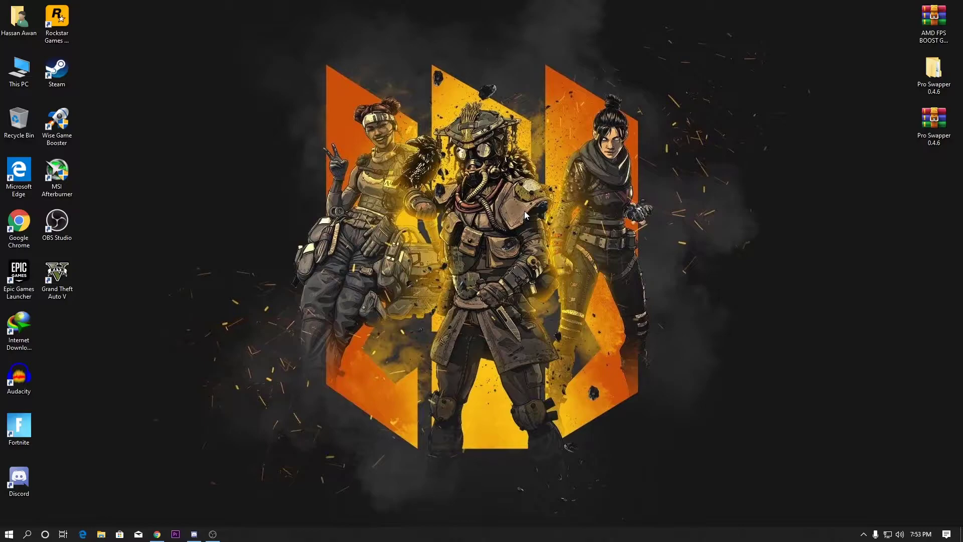
right_click(322, 190)
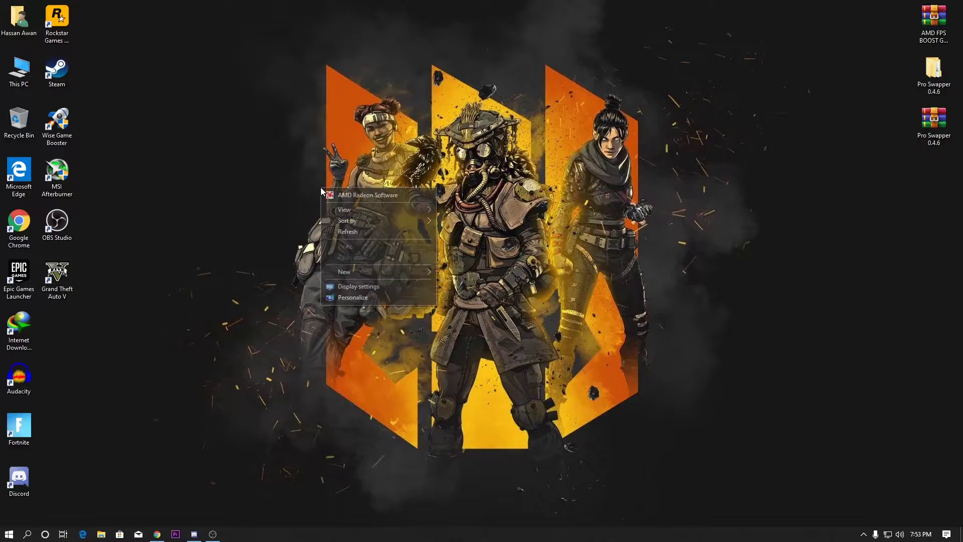
- Launch AMD Radeon Software and start downloading the 20.5.1 driver update
left_click(359, 196)
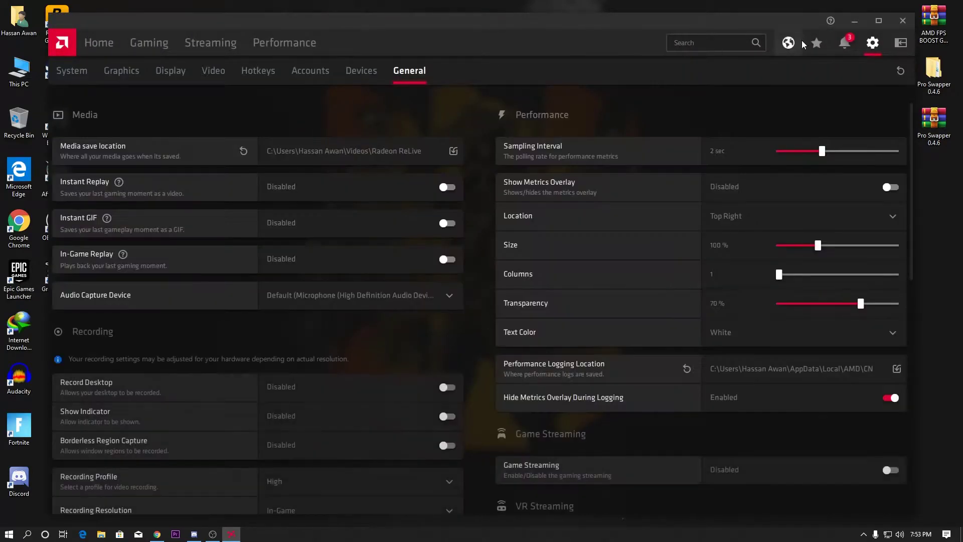
left_click(100, 47)
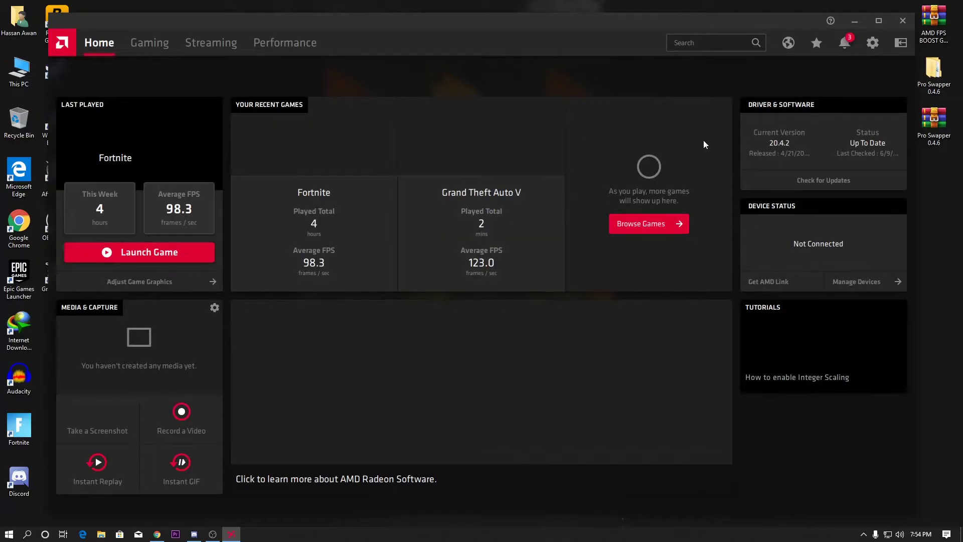
left_click(838, 180)
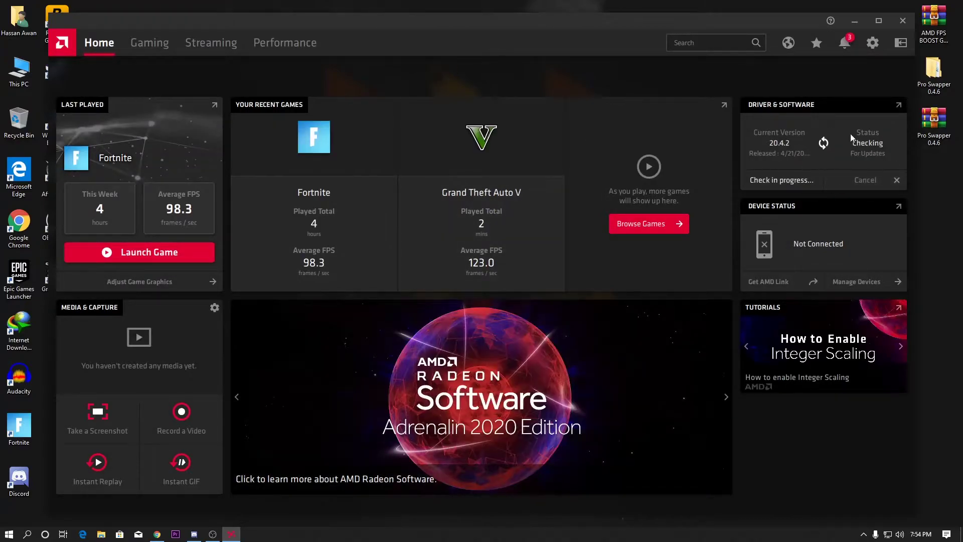
left_click(880, 183)
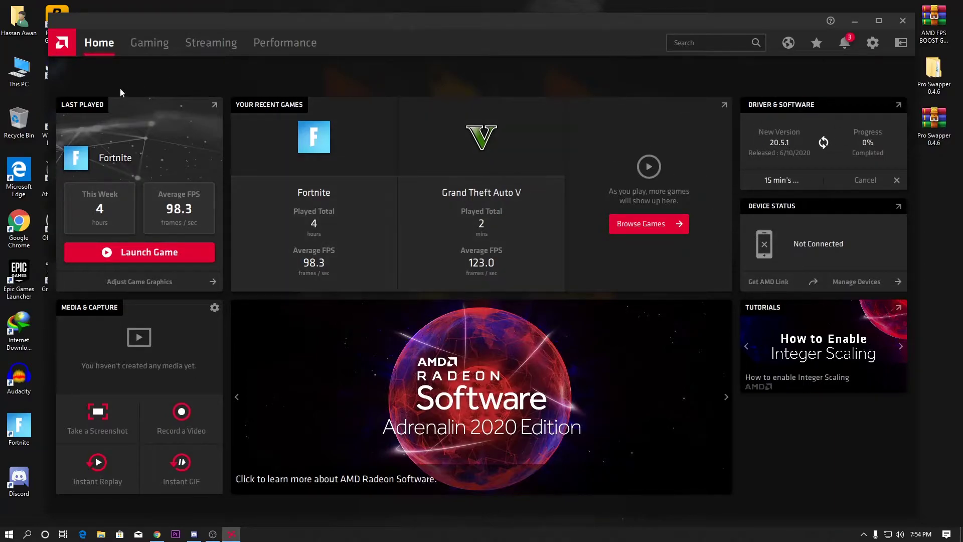
- View the System settings page with software, driver and hardware details
left_click(881, 46)
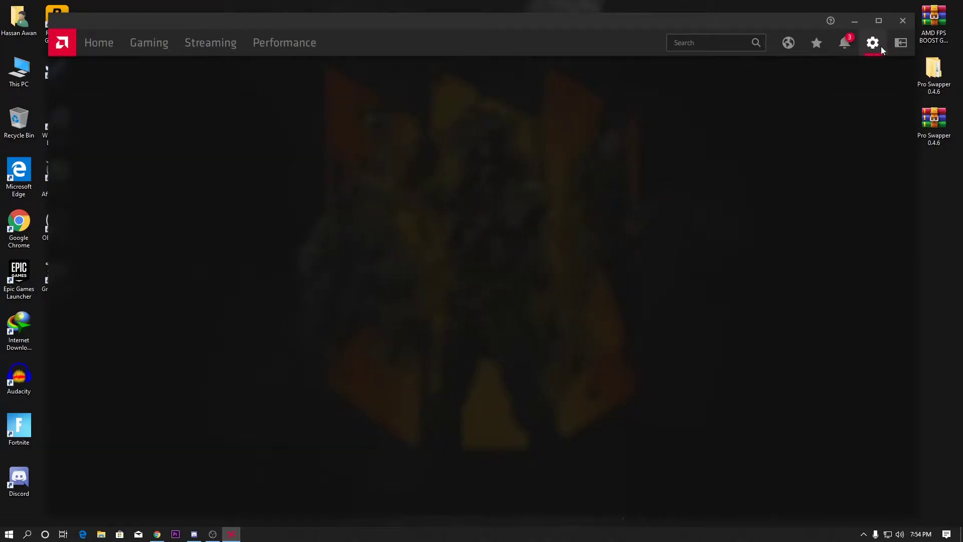
left_click(135, 71)
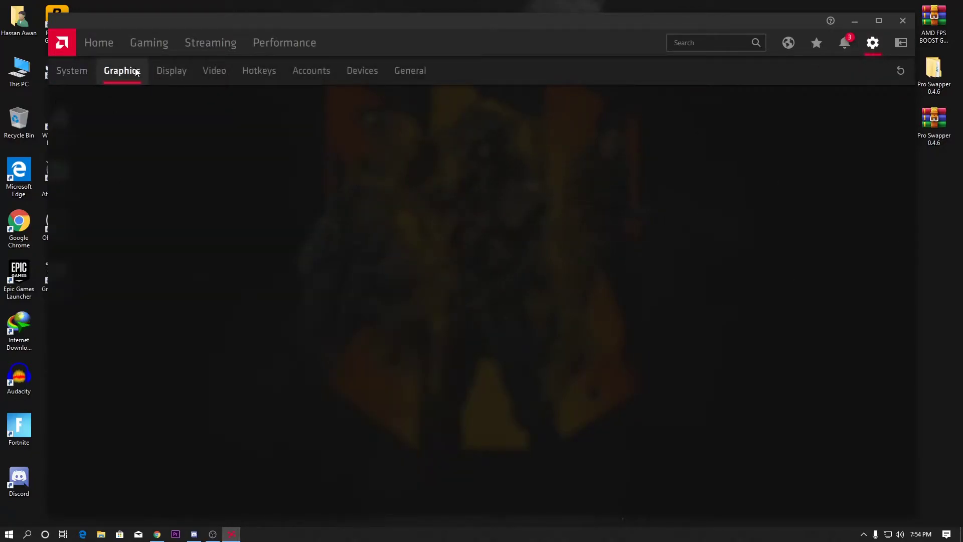
left_click(62, 71)
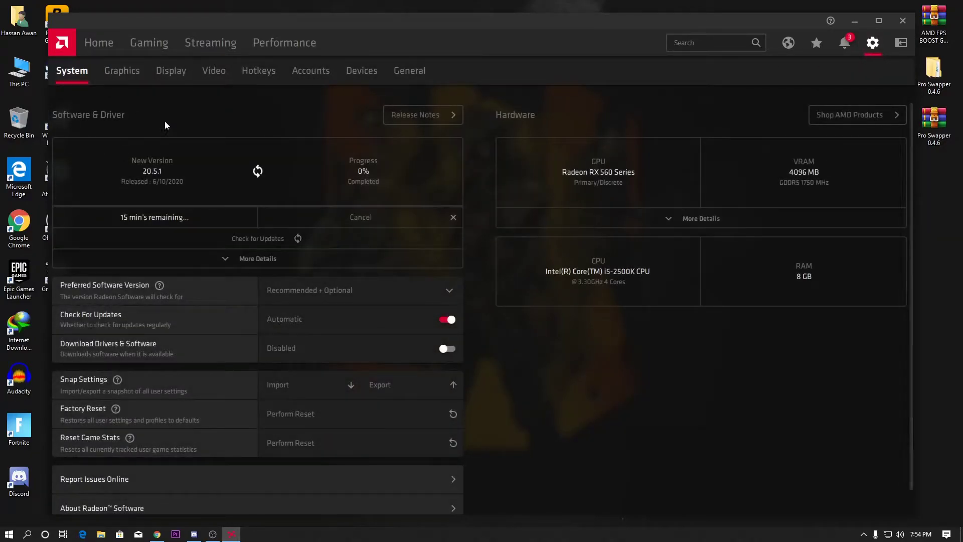
scroll(306, 250, "down", 1)
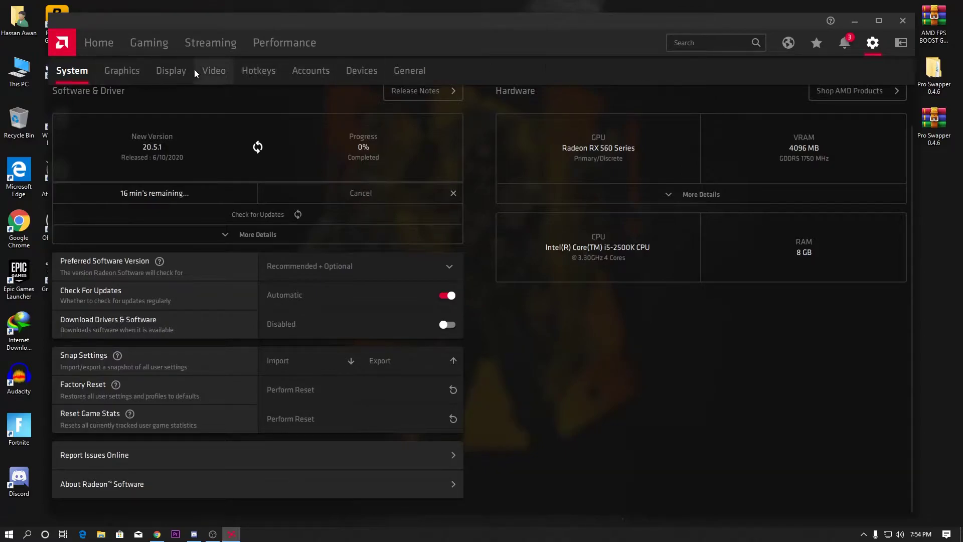
- Apply the eSports graphics profile, enabling Anti-Lag and Image Sharpening at 80%
left_click(110, 70)
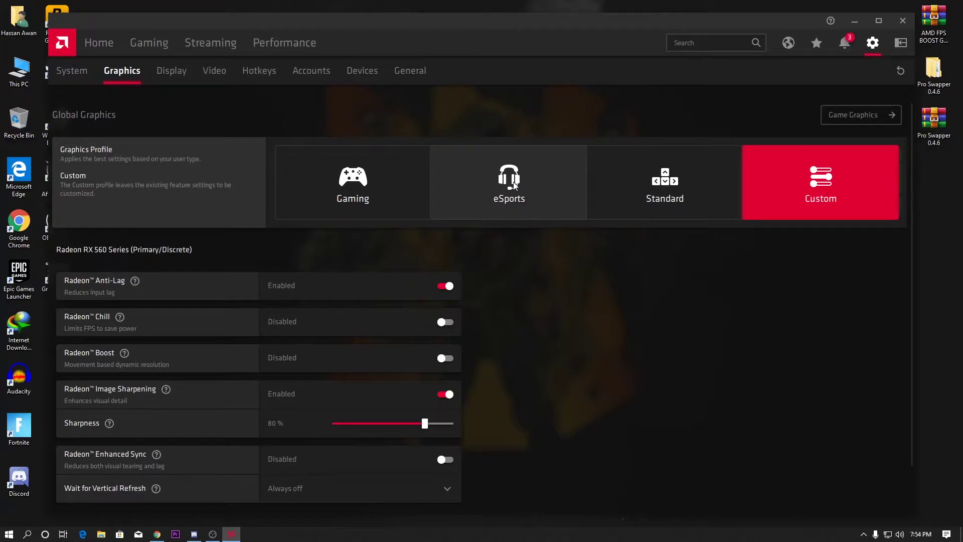
left_click(525, 188)
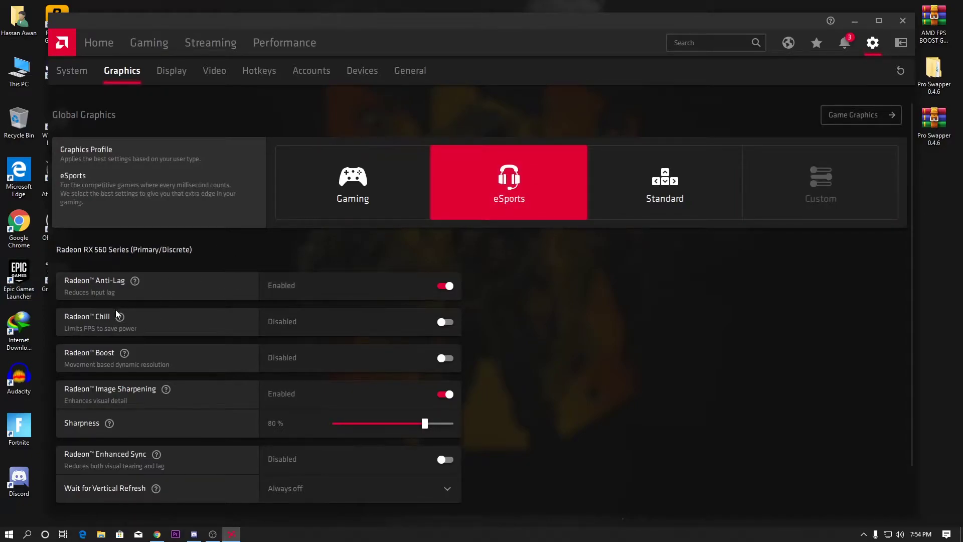
scroll(230, 388, "down", 1)
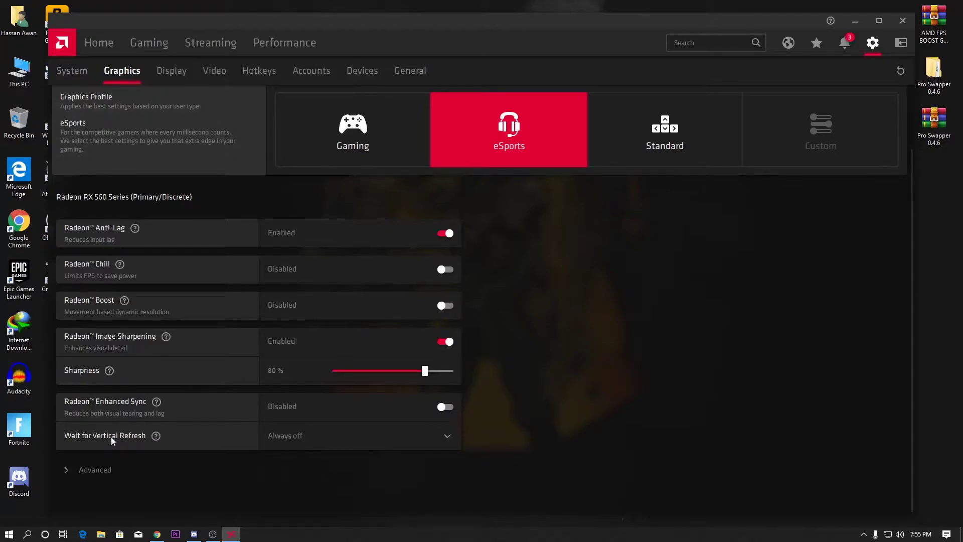
- Keep Wait for Vertical Refresh at Always off and expand the Advanced graphics settings
left_click(354, 437)
left_click(300, 431)
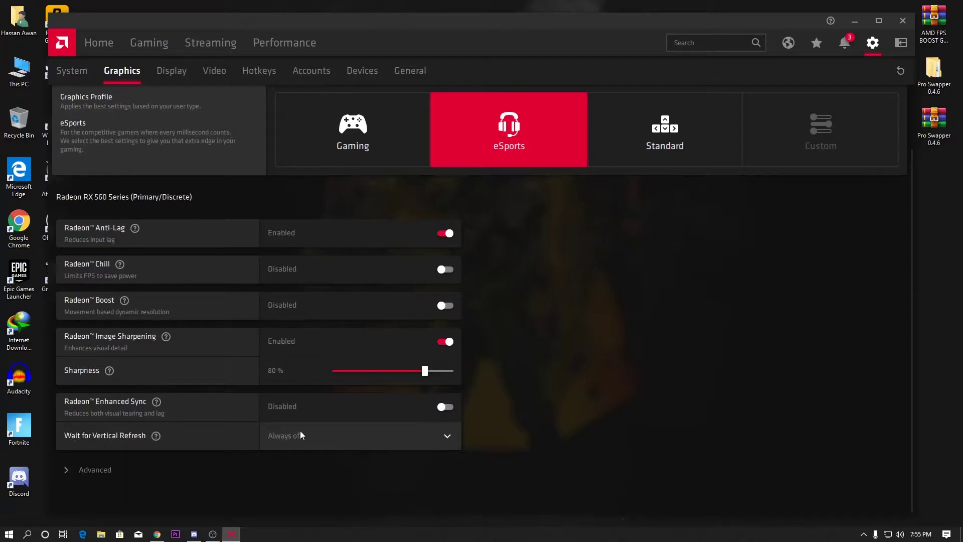
left_click(125, 470)
scroll(288, 347, "down", 8)
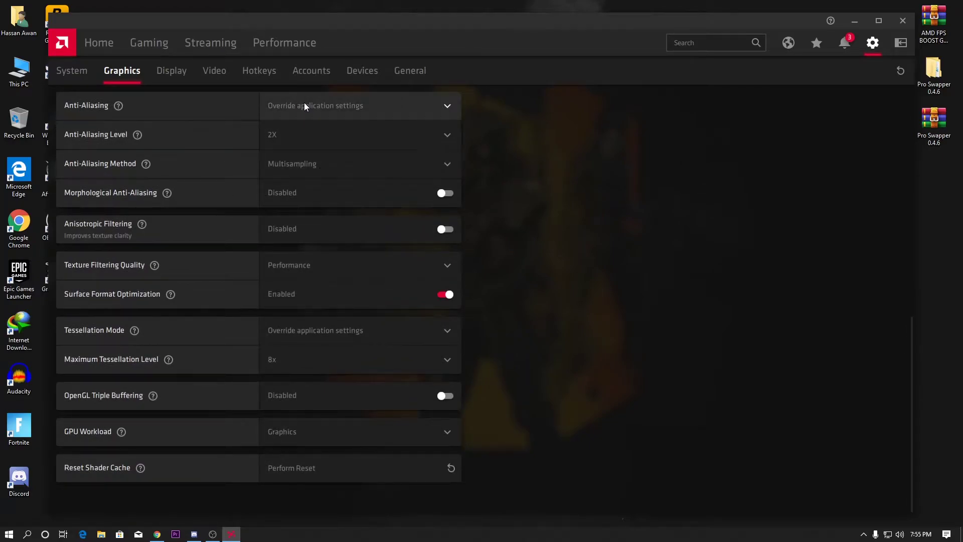
- Set anti-aliasing to Enhance application settings, texture filtering Performance, tessellation AMD optimized
left_click(368, 105)
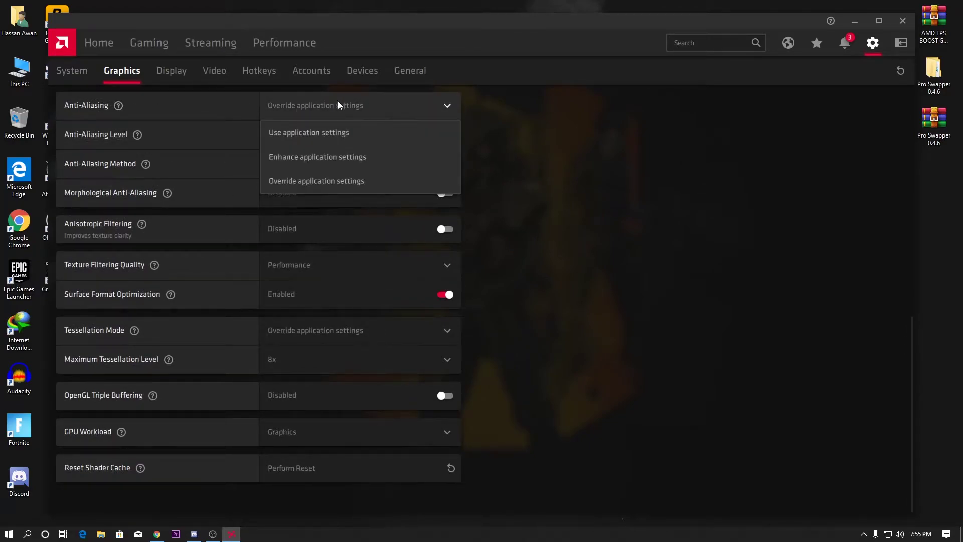
left_click(301, 154)
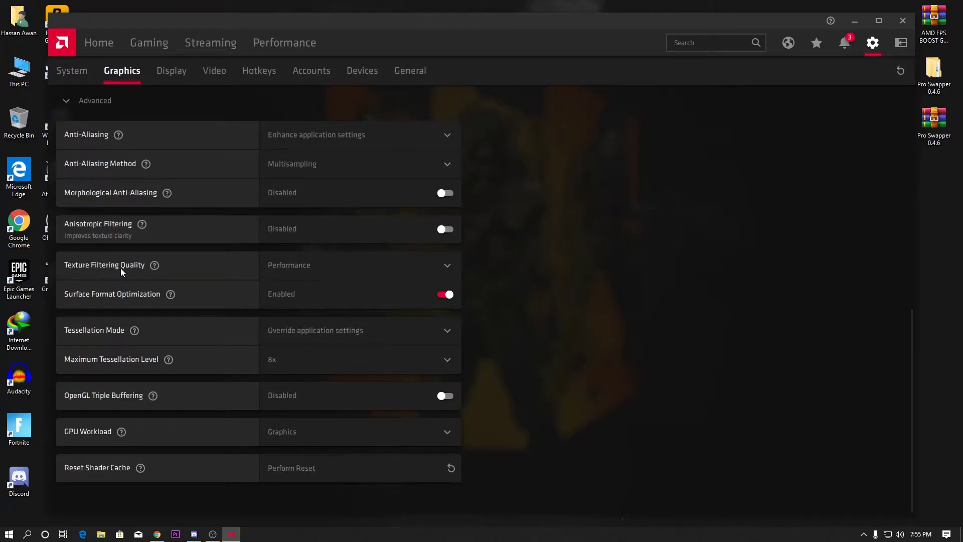
left_click(372, 261)
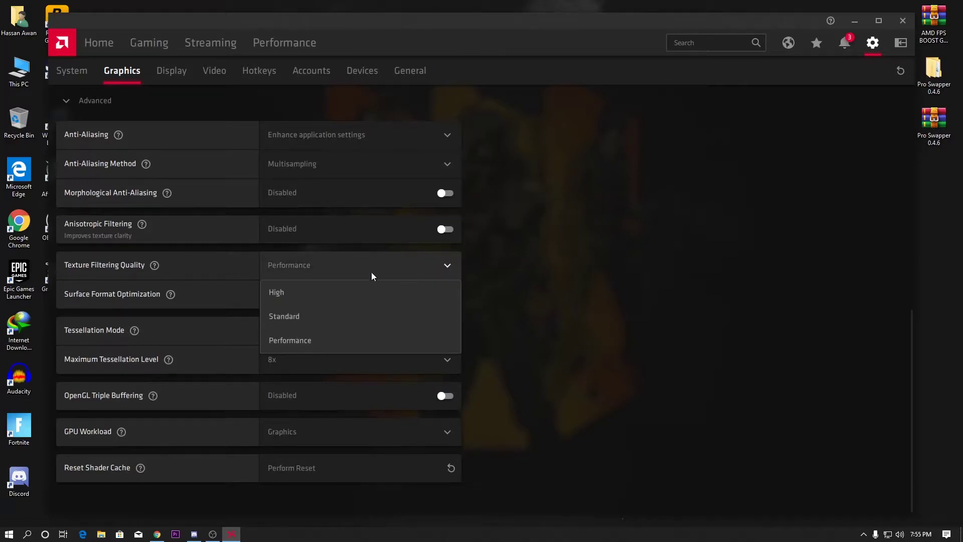
left_click(291, 344)
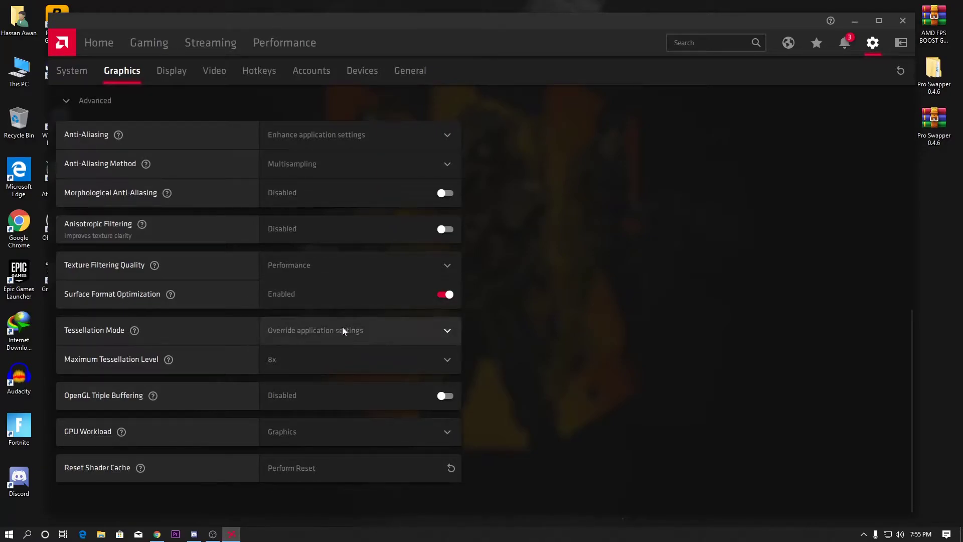
left_click(330, 337)
left_click(297, 360)
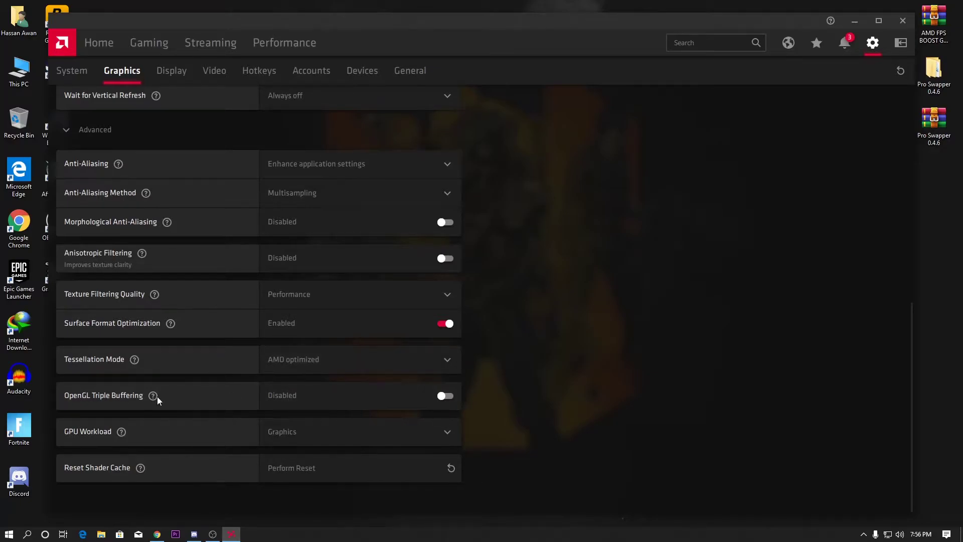
left_click(178, 69)
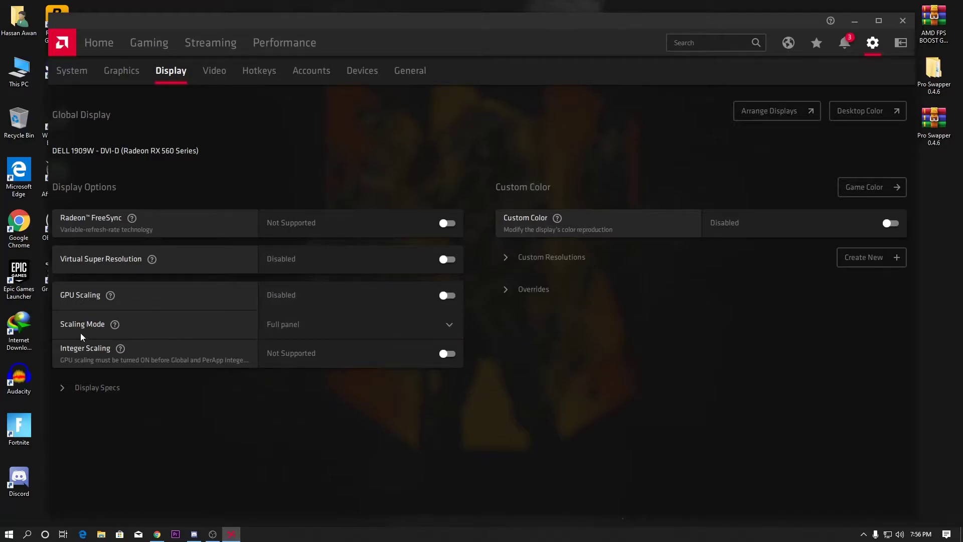
- Keep Scaling Mode at Full panel, review General settings, then view GPU, VRAM, CPU and RAM metrics
left_click(429, 330)
left_click(302, 377)
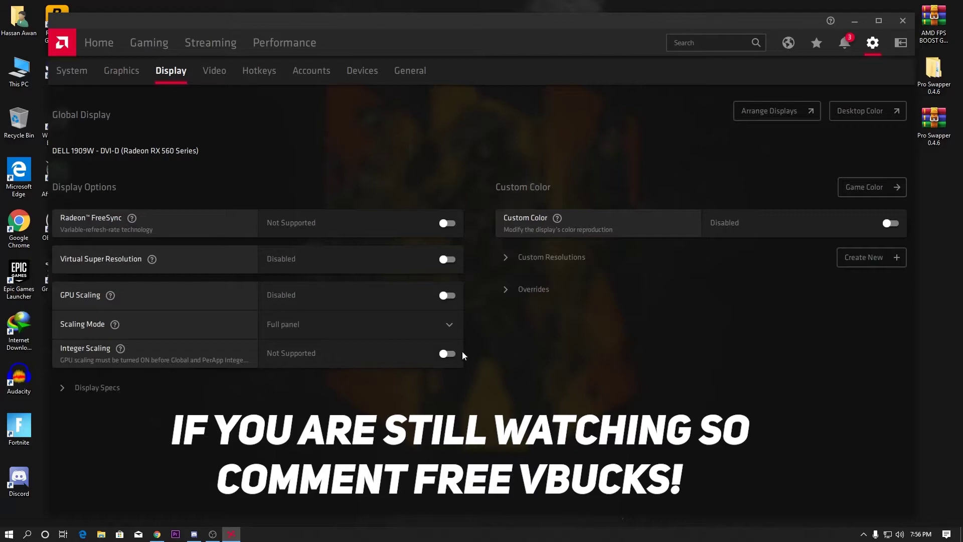
left_click(409, 70)
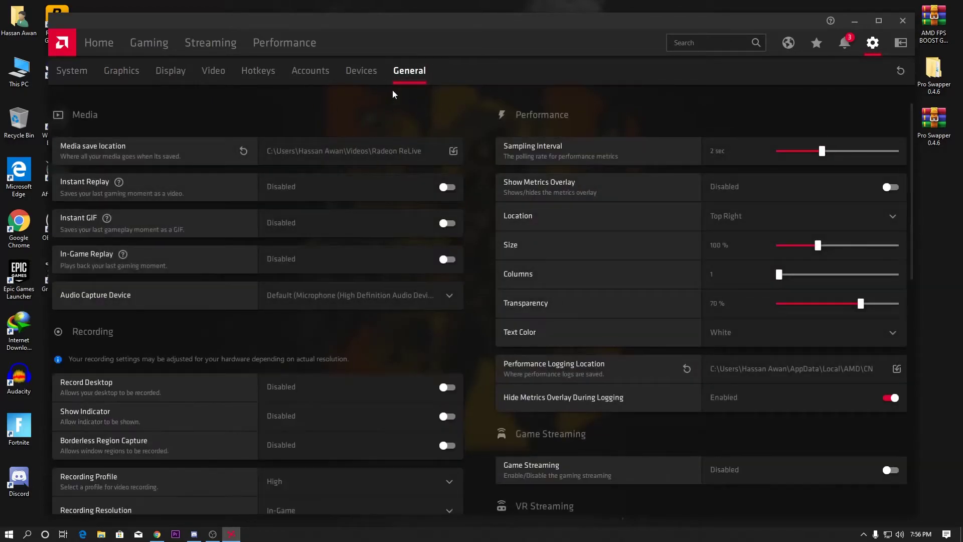
scroll(173, 278, "down", 4)
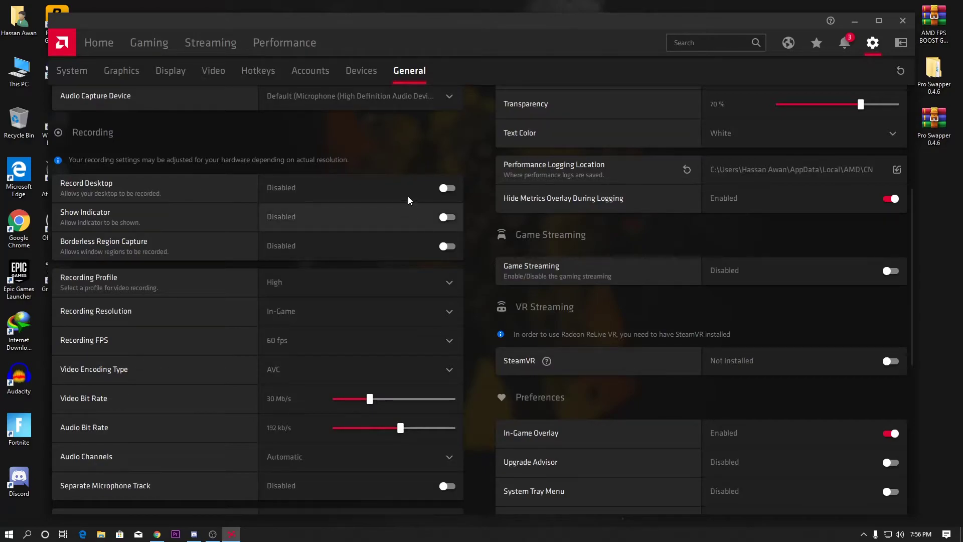
scroll(408, 186, "down", 1)
scroll(408, 187, "down", 2)
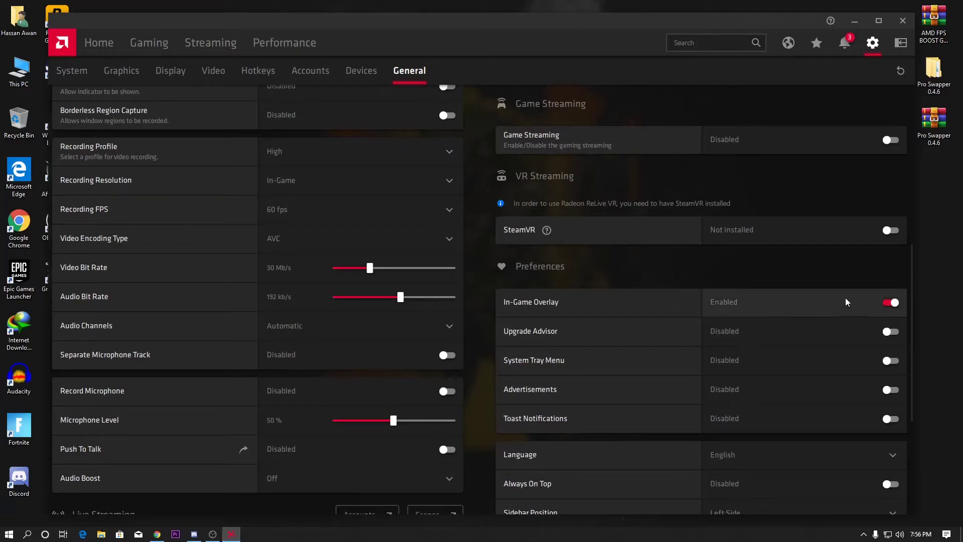
left_click(282, 49)
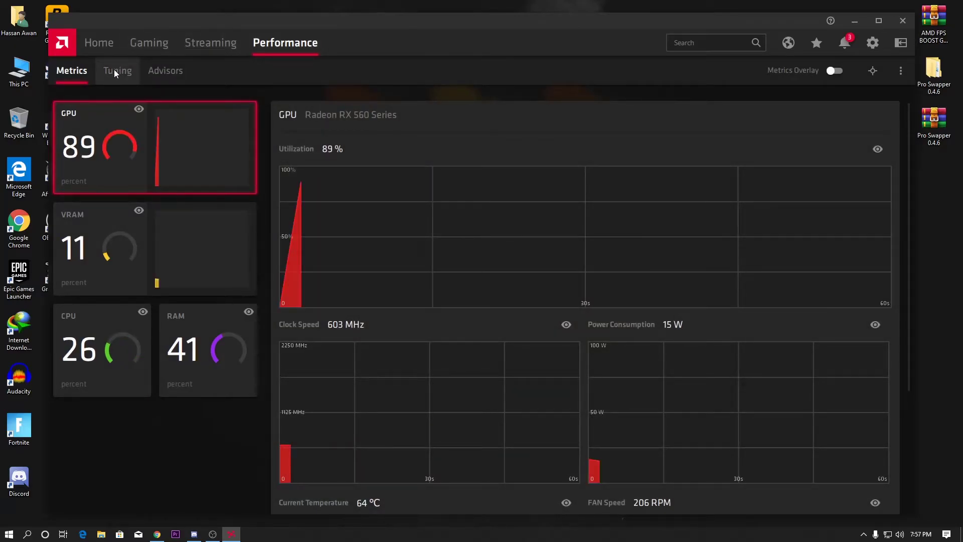
- Accept the tuning licence agreement and add a Grand Theft Auto V game profile
left_click(117, 71)
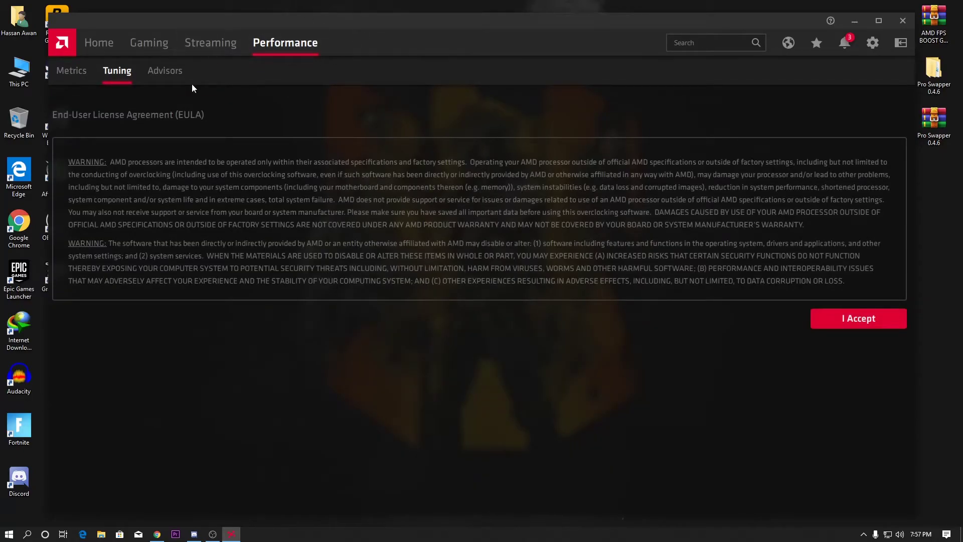
left_click(877, 331)
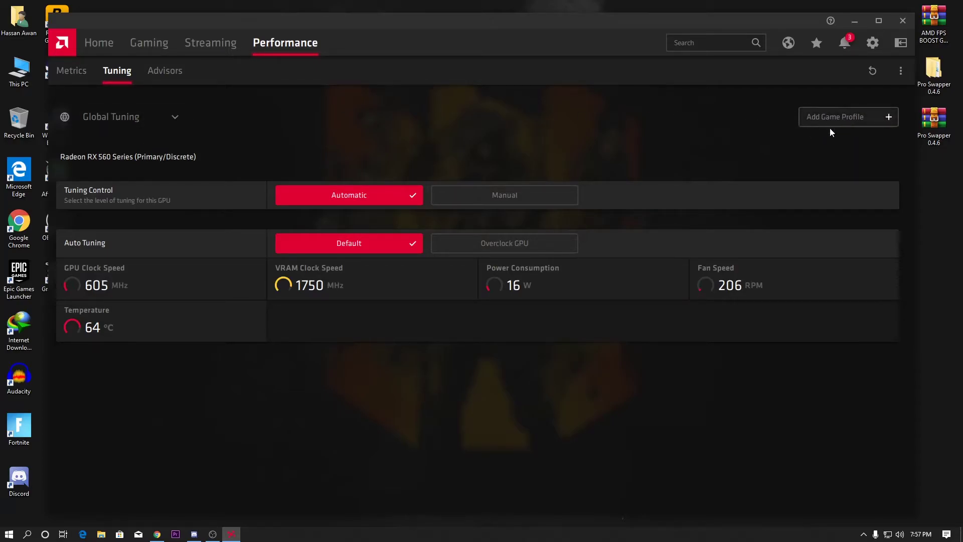
left_click(873, 115)
left_click(351, 174)
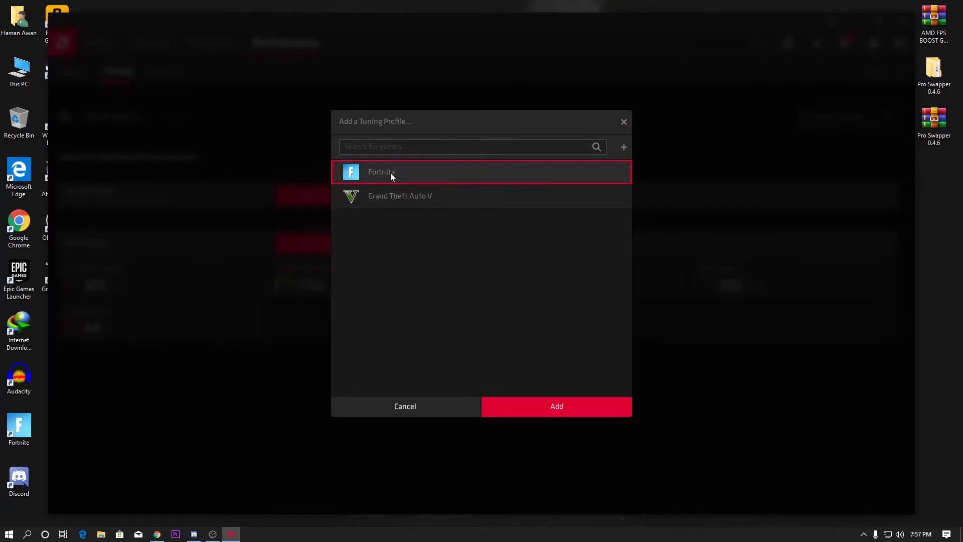
left_click(411, 195)
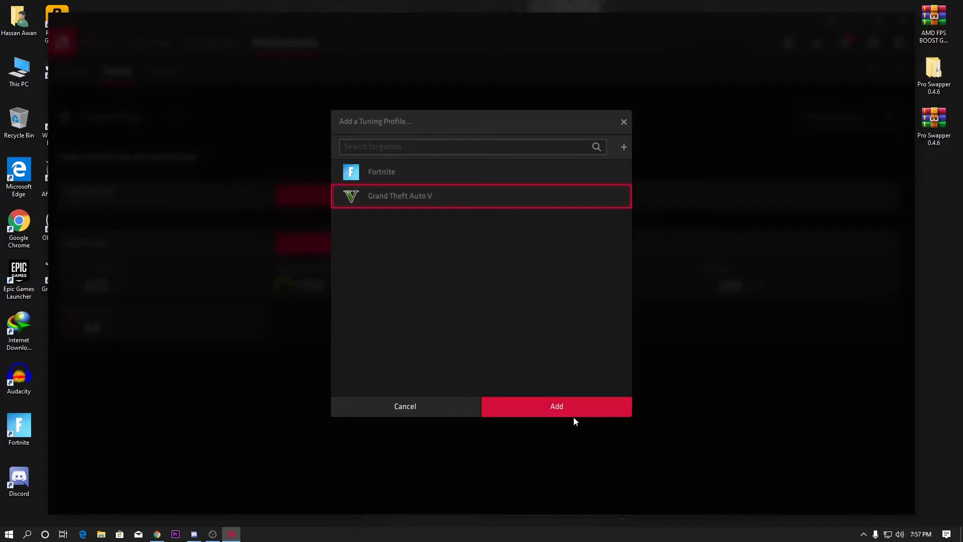
left_click(552, 405)
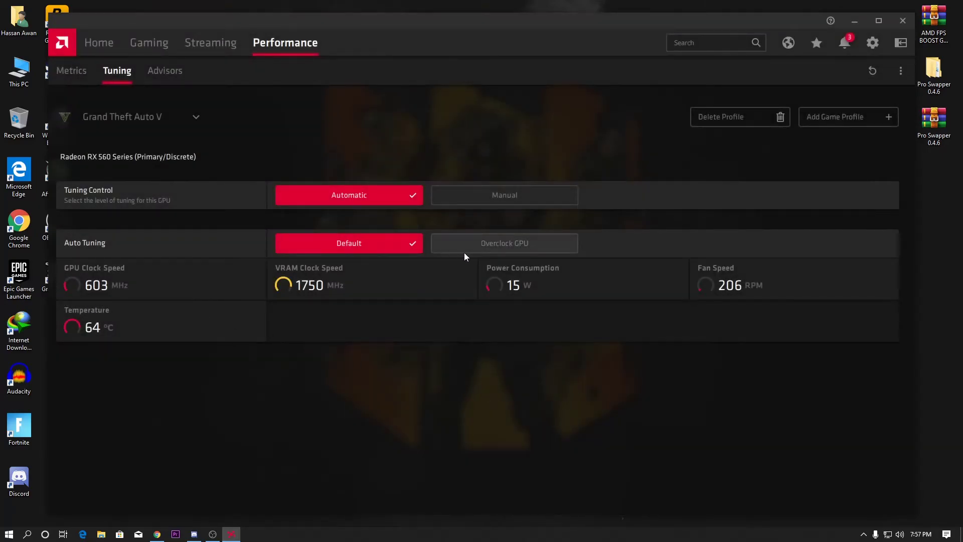
- Auto-overclock the GPU for that profile, then switch back to Global Tuning
left_click(498, 245)
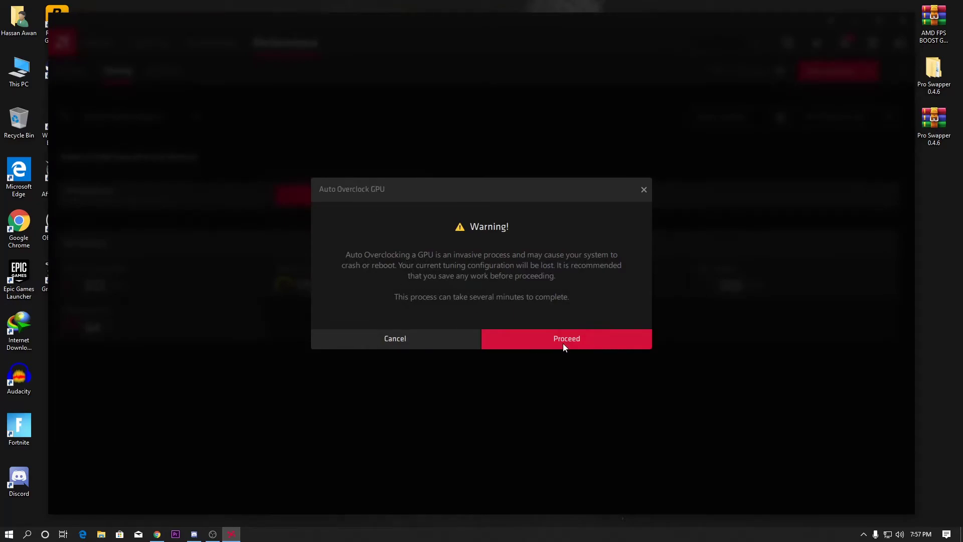
left_click(563, 344)
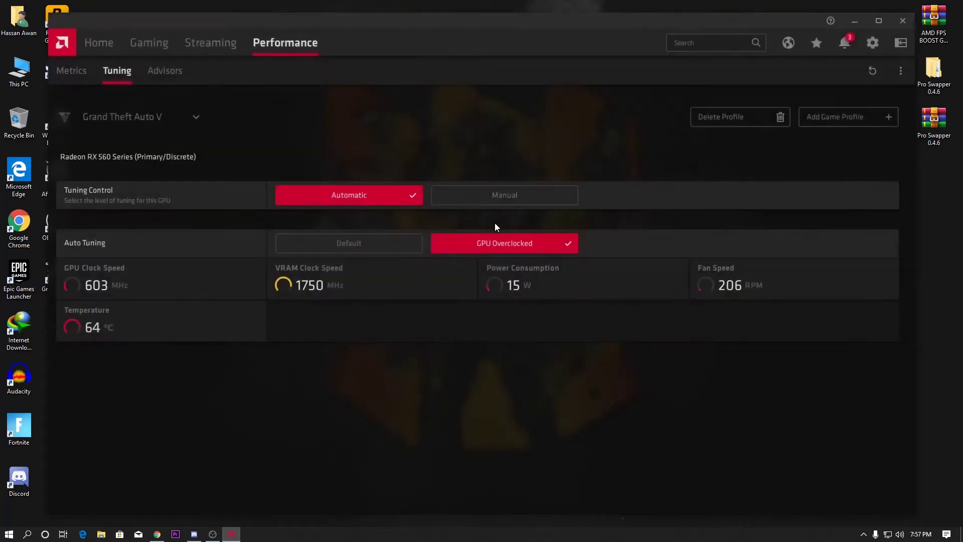
left_click(128, 117)
left_click(135, 140)
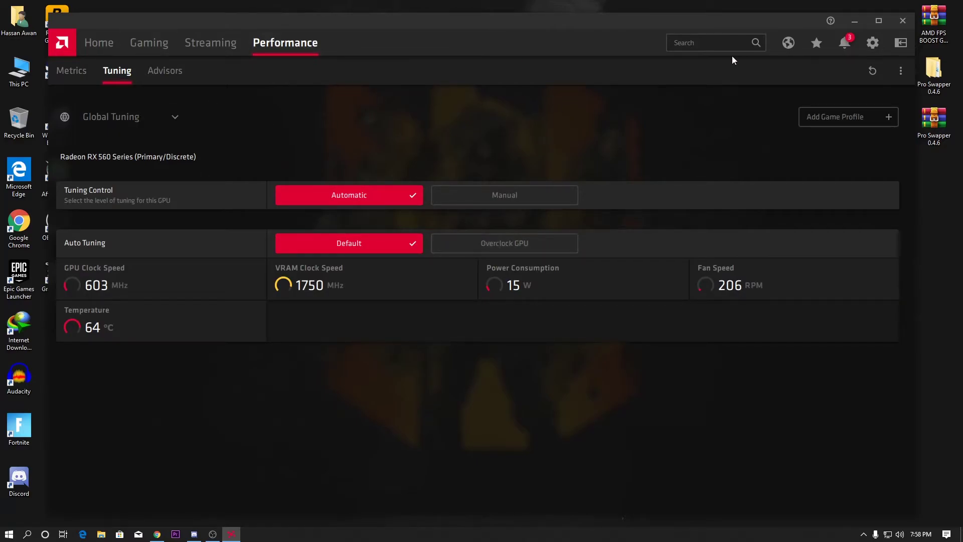
- Close Radeon Software and check the computer's system properties from This PC
left_click(904, 21)
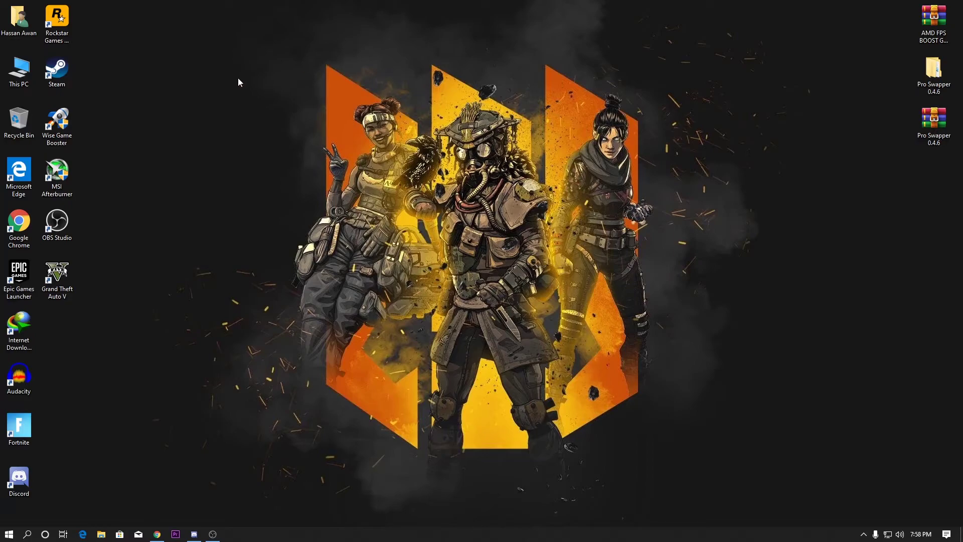
right_click(19, 72)
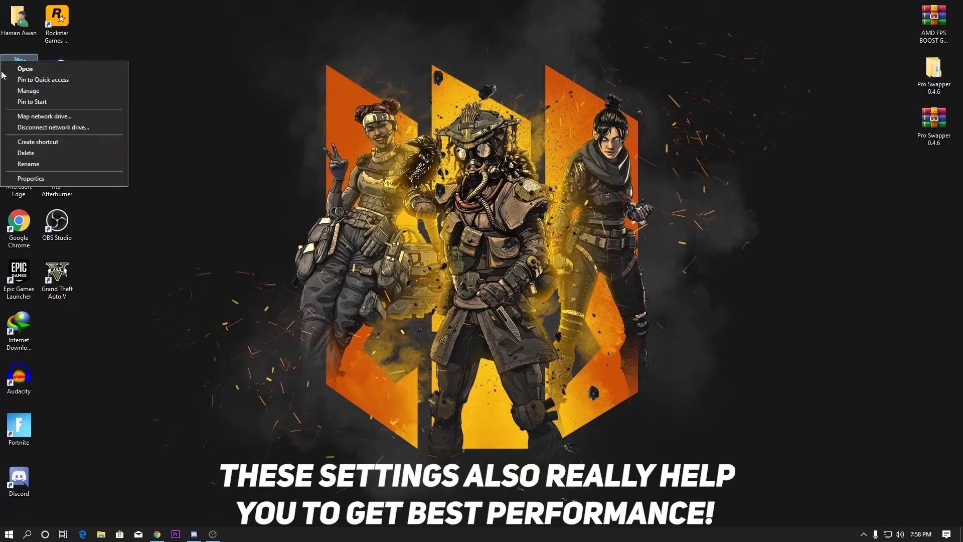
left_click(31, 179)
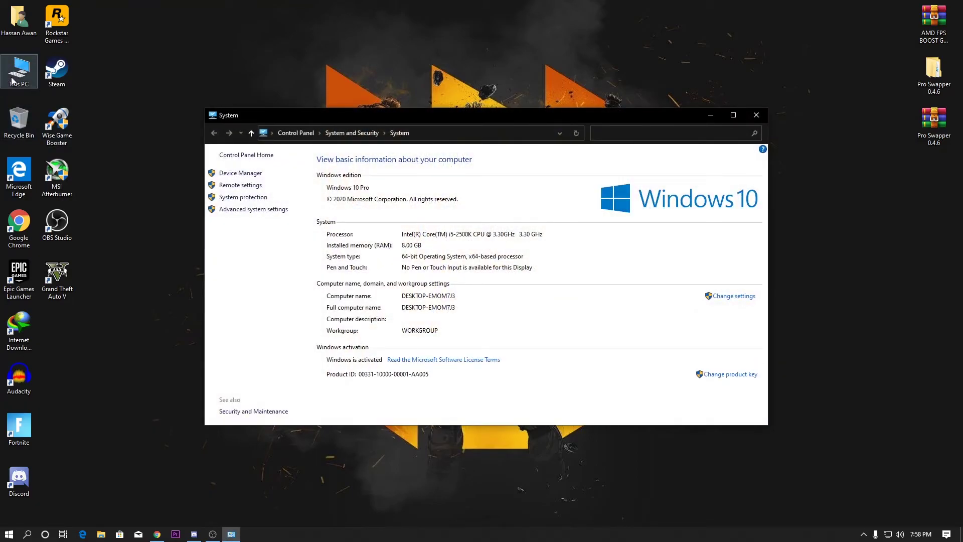
left_click(756, 115)
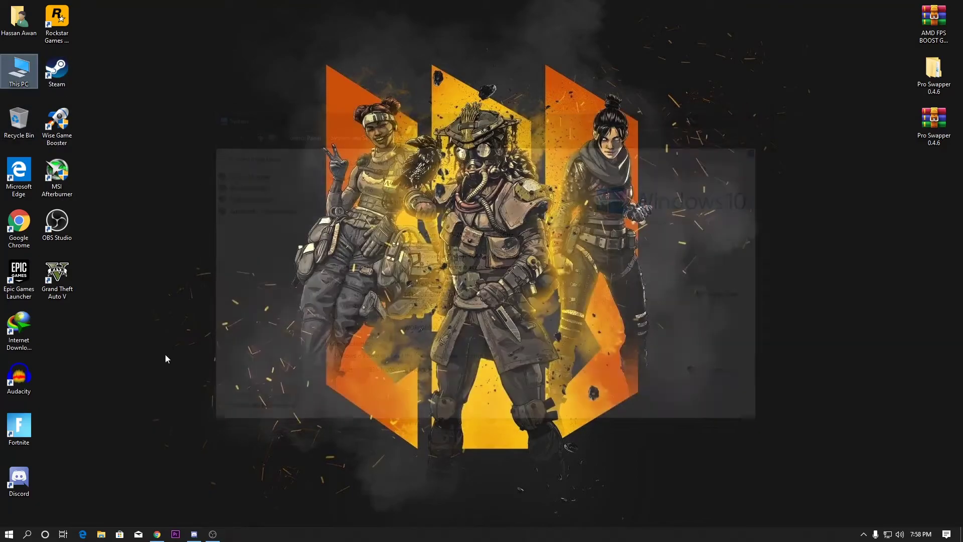
- Browse System devices in Device Manager, then close it
right_click(8, 534)
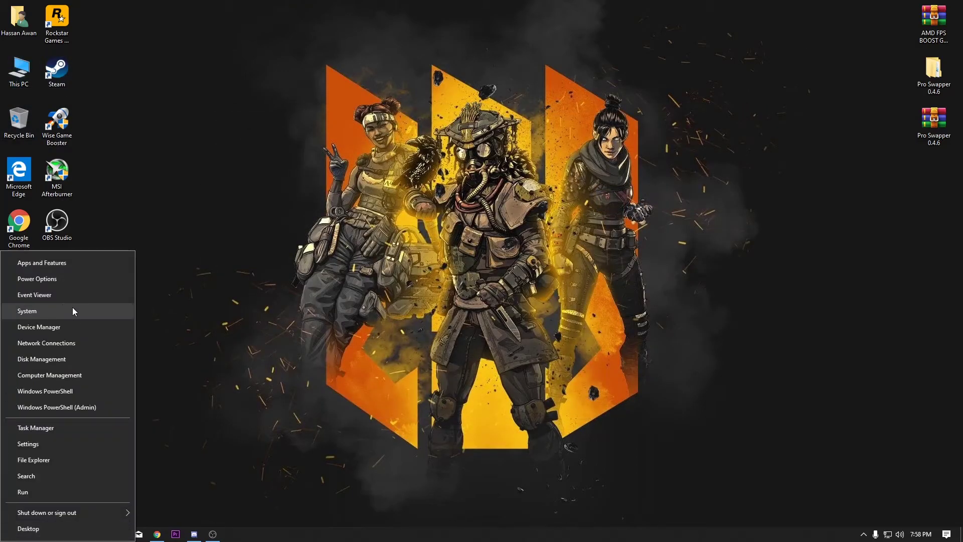
left_click(47, 329)
double_click(91, 149)
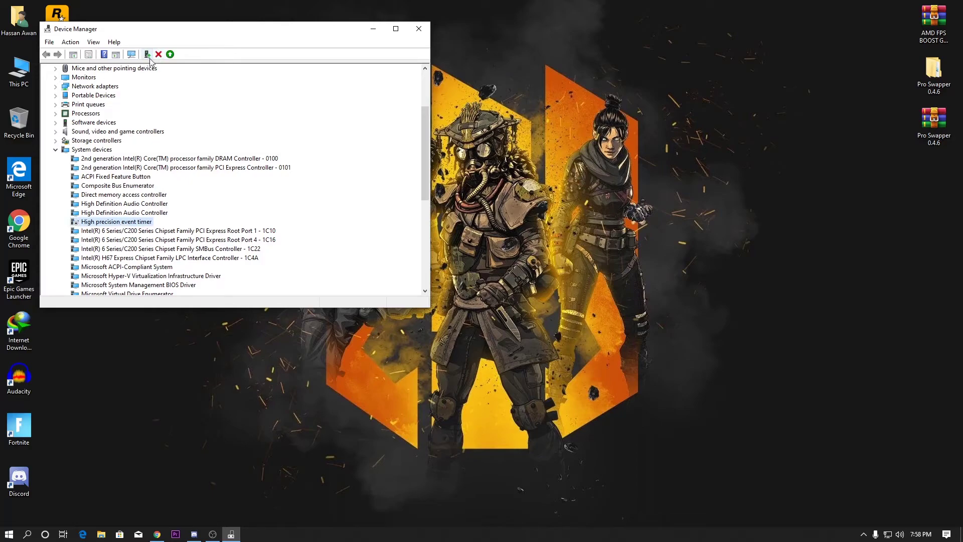
left_click(419, 29)
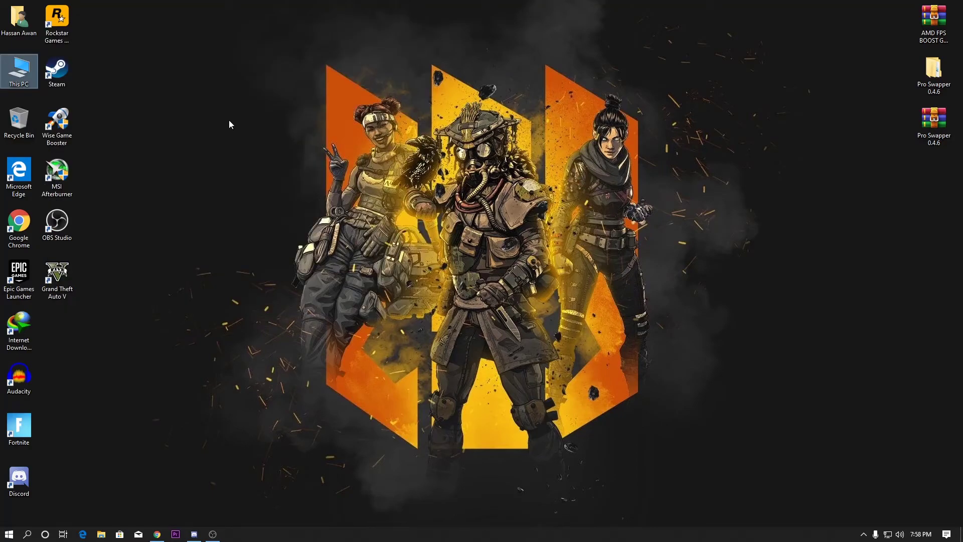
- Show Chrome's Advanced System settings containing the hardware acceleration toggle
left_click(157, 534)
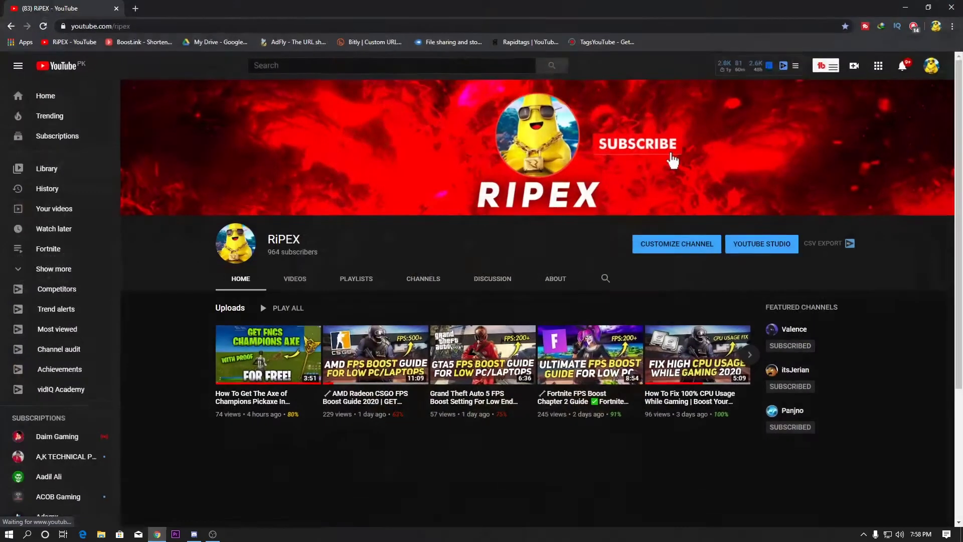
left_click(953, 27)
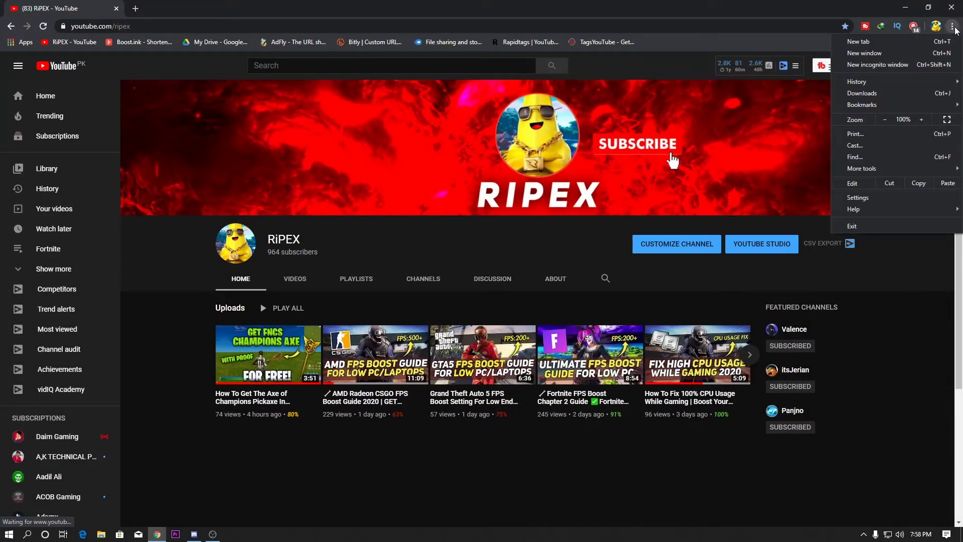
left_click(873, 197)
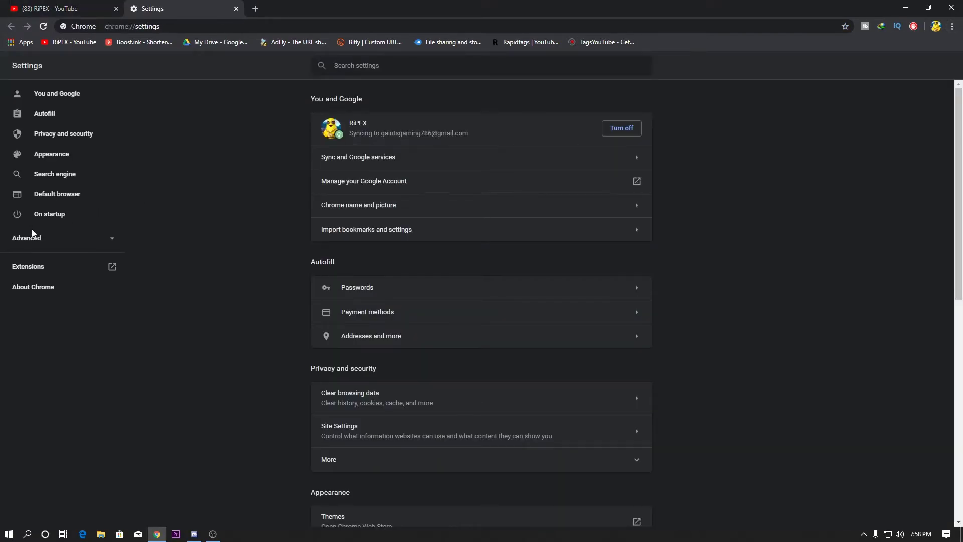
left_click(31, 239)
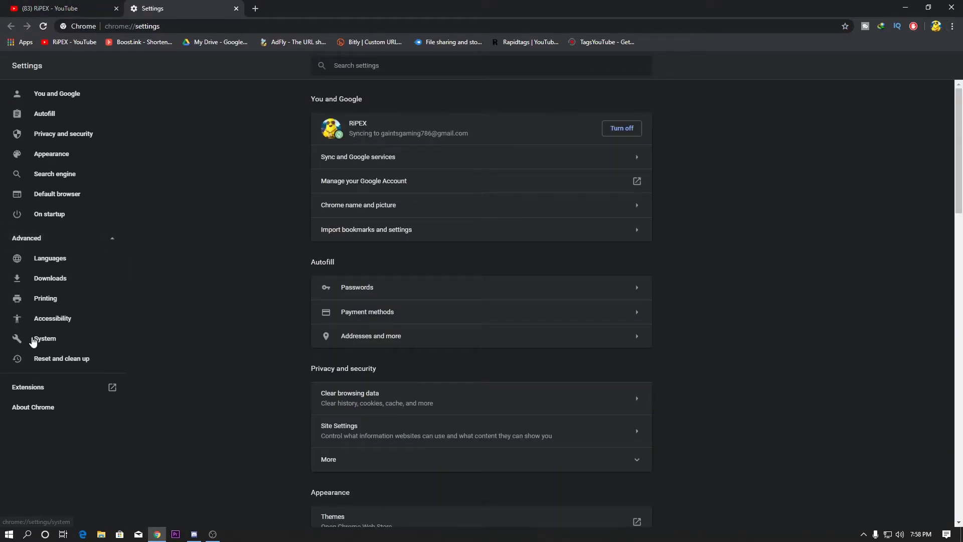
left_click(36, 338)
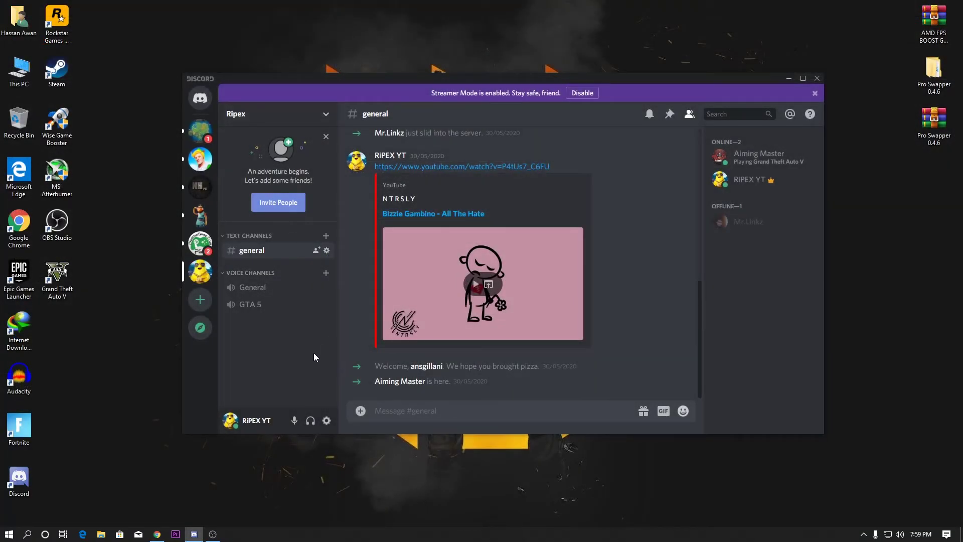
- Review Hardware Acceleration in Discord's Appearance settings, then close settings and minimize Discord
left_click(327, 422)
scroll(303, 275, "down", 3)
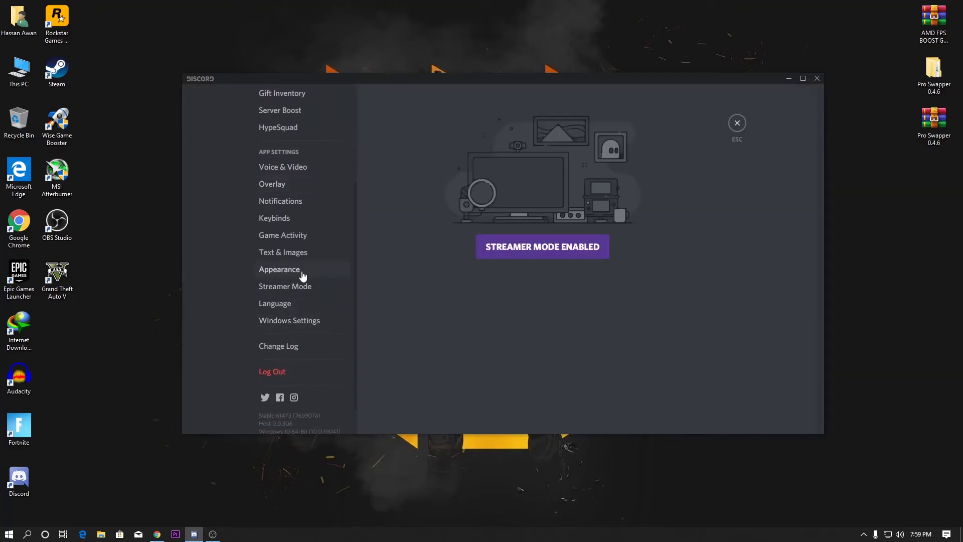
scroll(335, 242, "up", 2)
left_click(280, 370)
scroll(419, 282, "down", 5)
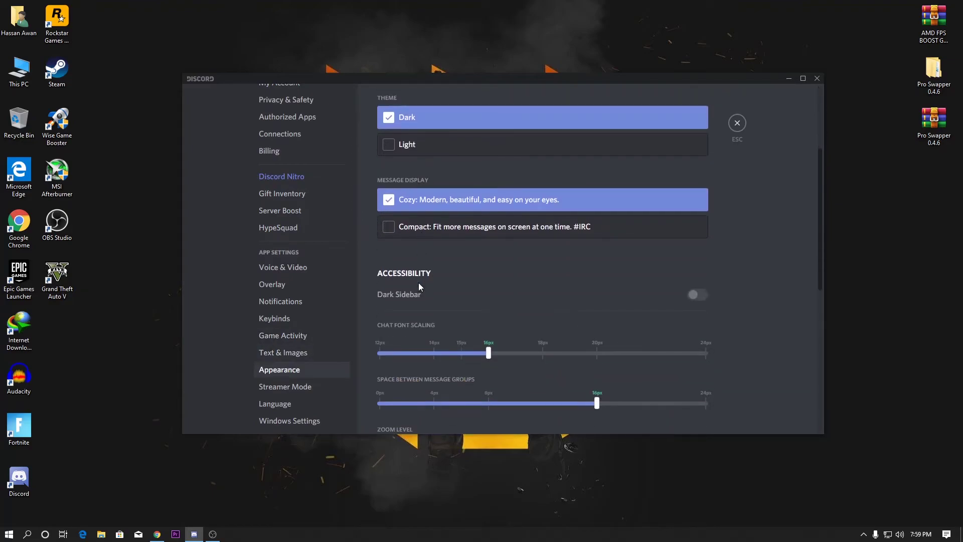
scroll(418, 282, "down", 5)
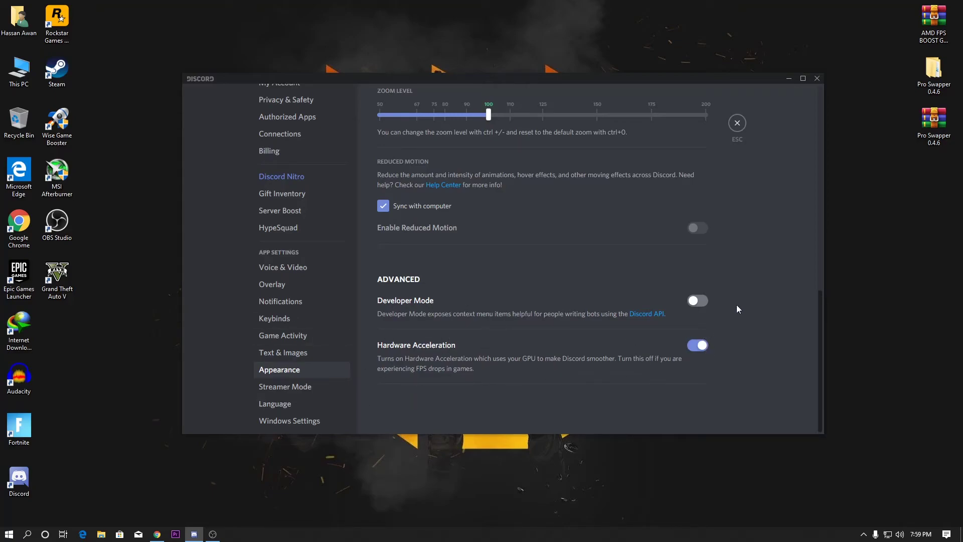
left_click(737, 123)
left_click(789, 79)
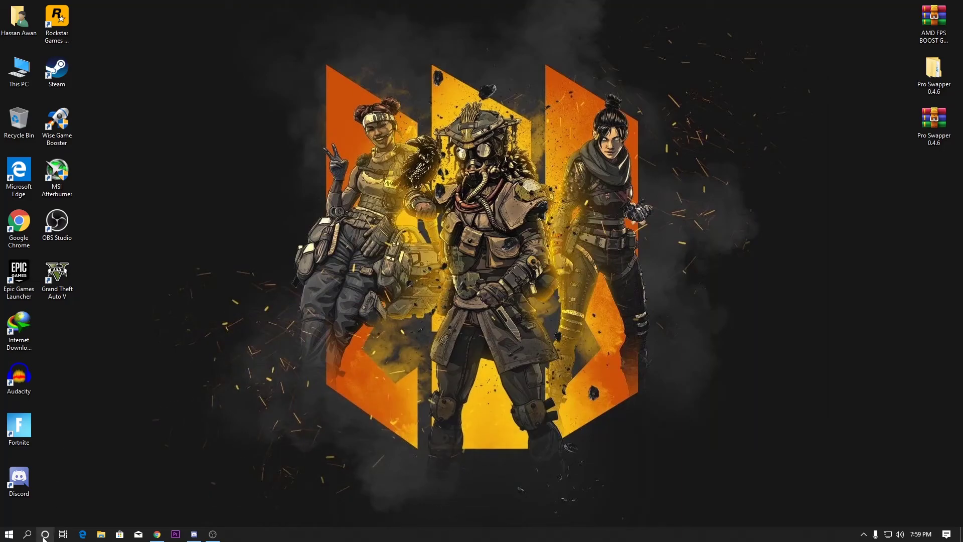
- Show Windows Privacy > Background apps and confirm every listed app is set to Off
left_click(9, 534)
left_click(3, 491)
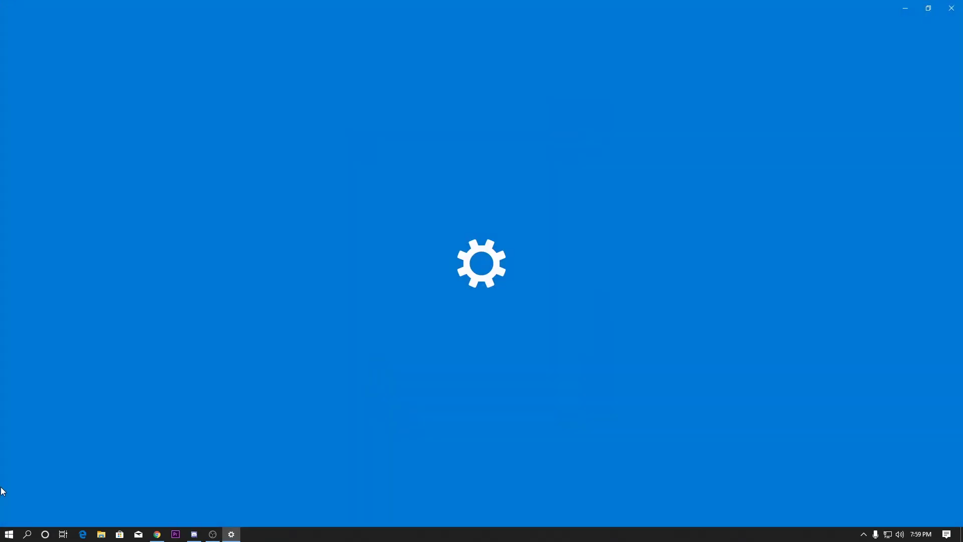
left_click(322, 273)
scroll(47, 296, "down", 5)
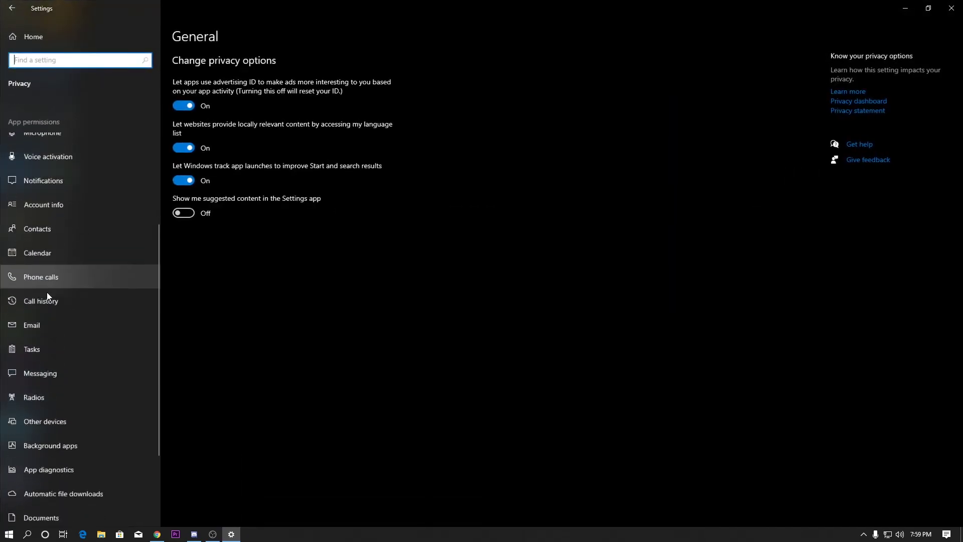
left_click(83, 408)
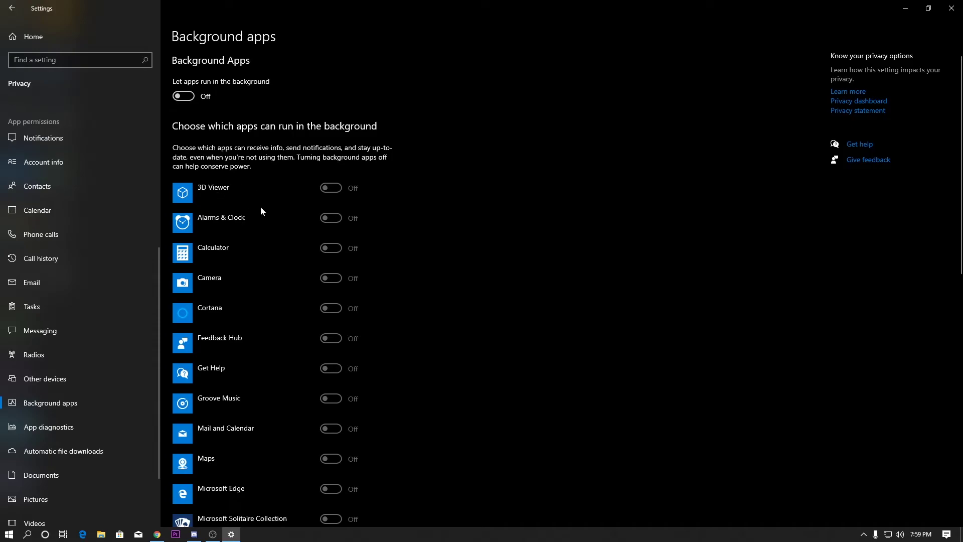
scroll(231, 361, "down", 8)
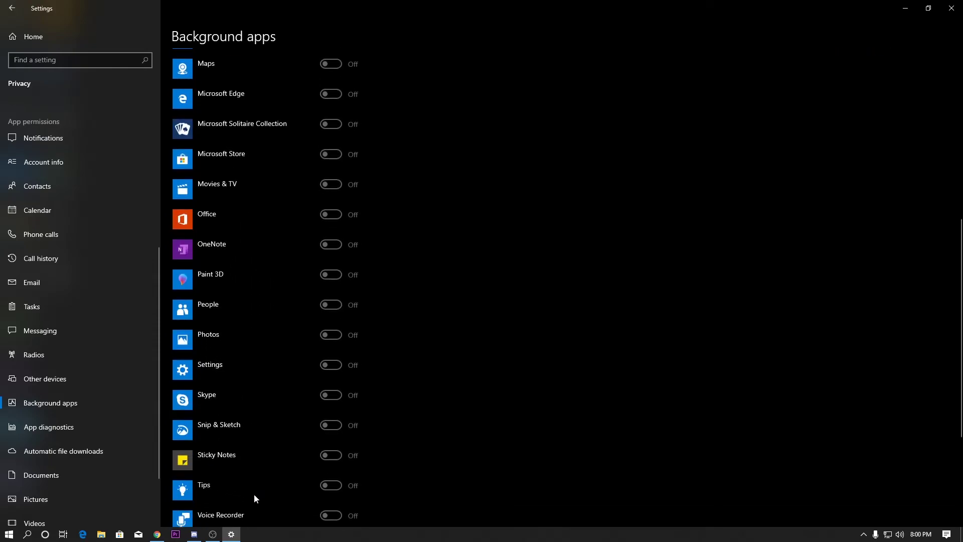